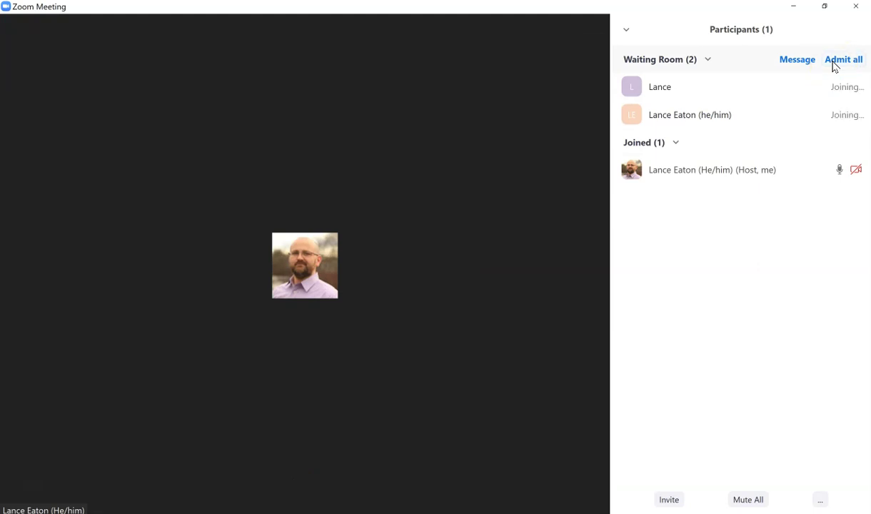
Narrow the participants list beside the meeting video so the meeting controls have more room
left_click(396, 132)
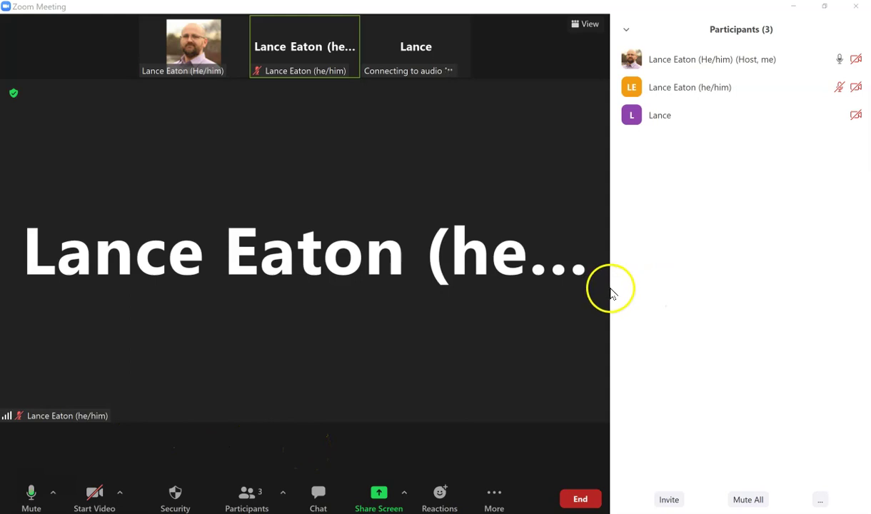
left_click_drag(617, 291, 702, 312)
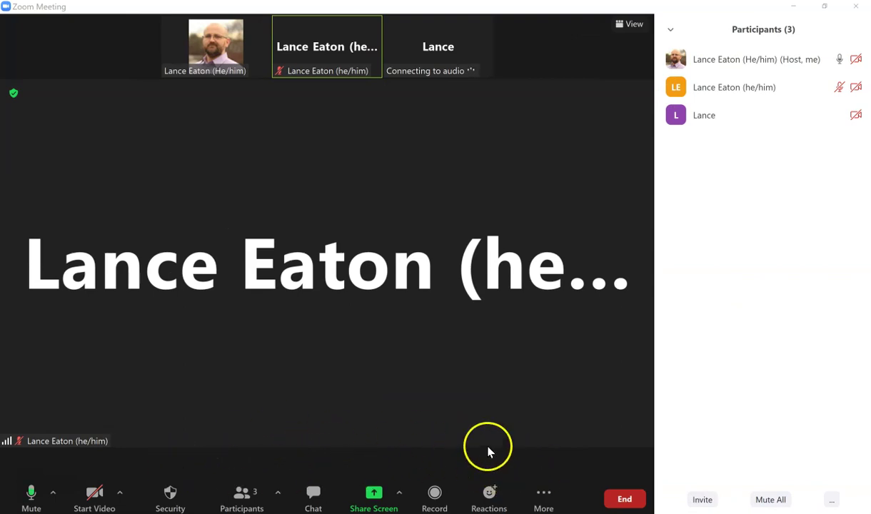
Create 2 breakout rooms with participants assigned automatically
left_click(544, 497)
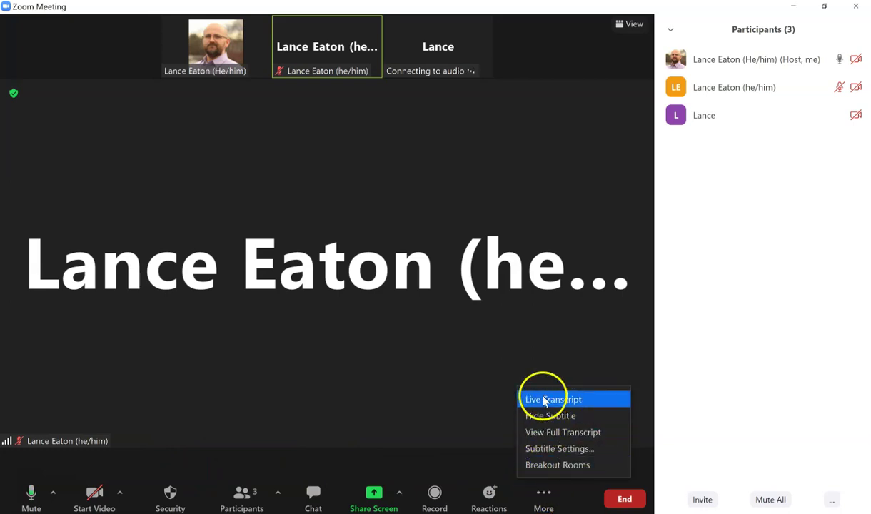
left_click(554, 469)
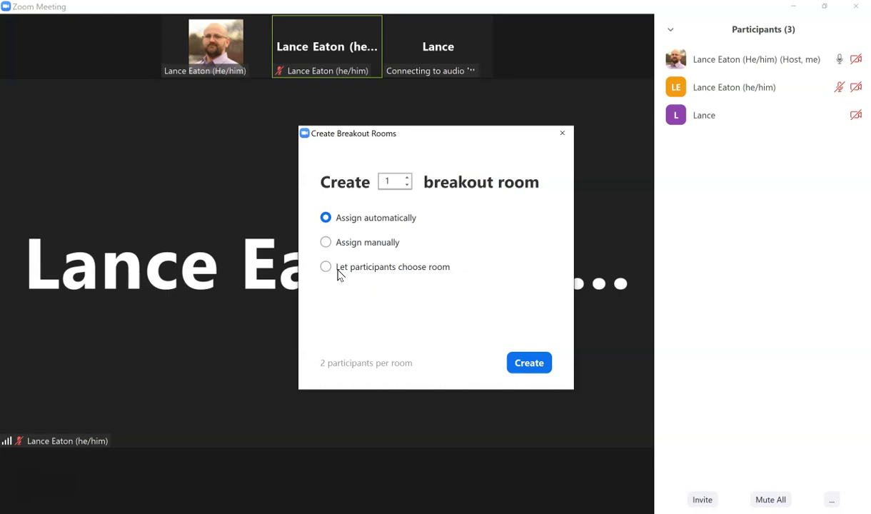
left_click(408, 179)
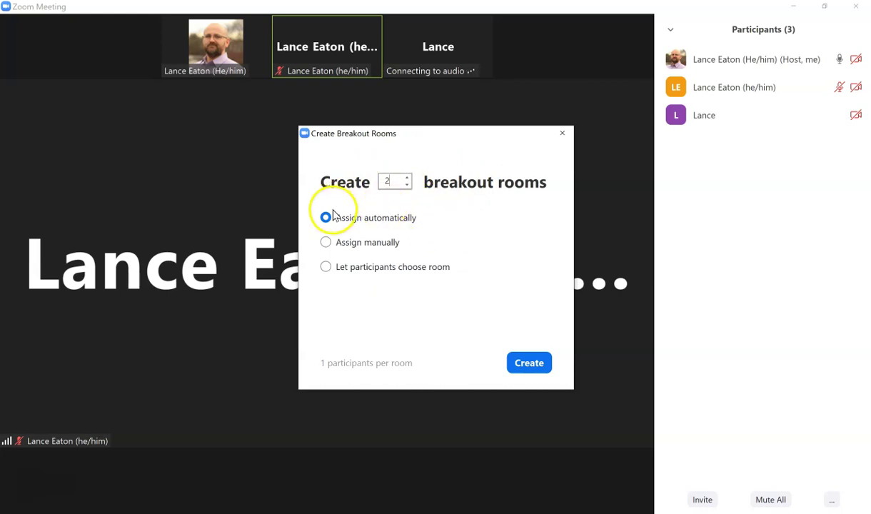
left_click(529, 364)
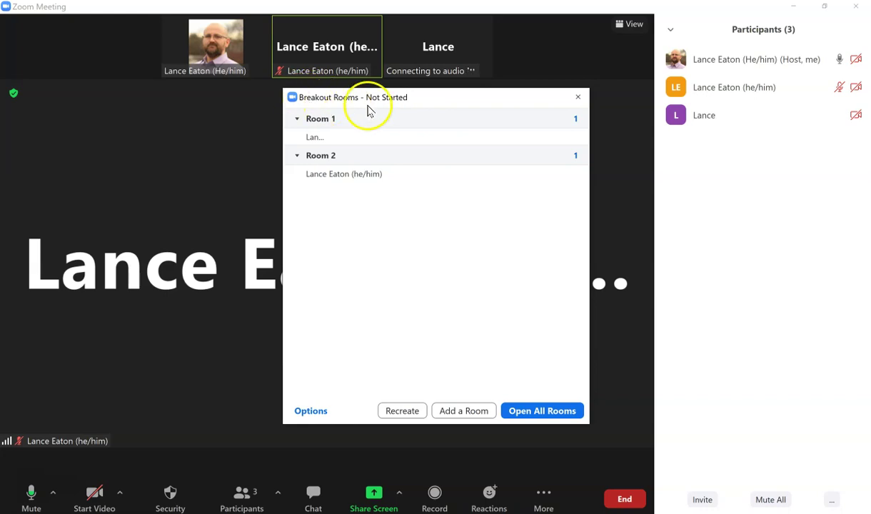
Move the participant assigned to Room 1 into Room 2
mouse_move(309, 117)
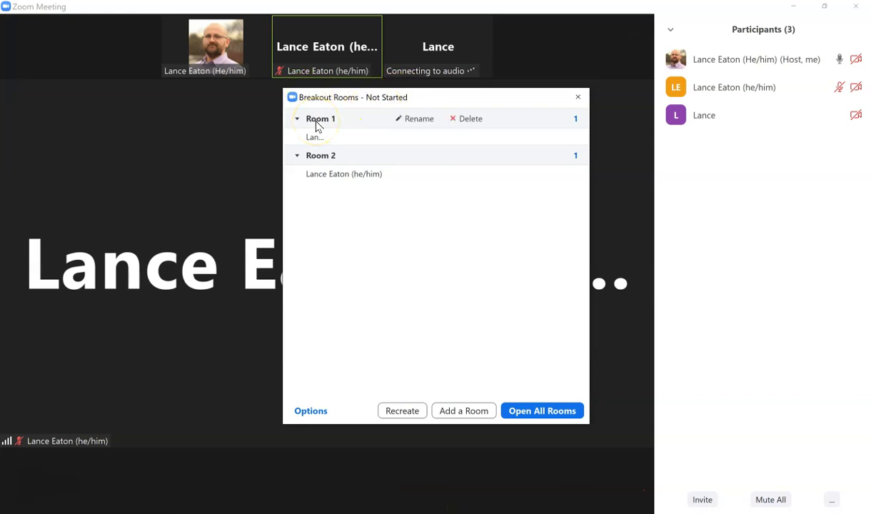
mouse_move(325, 136)
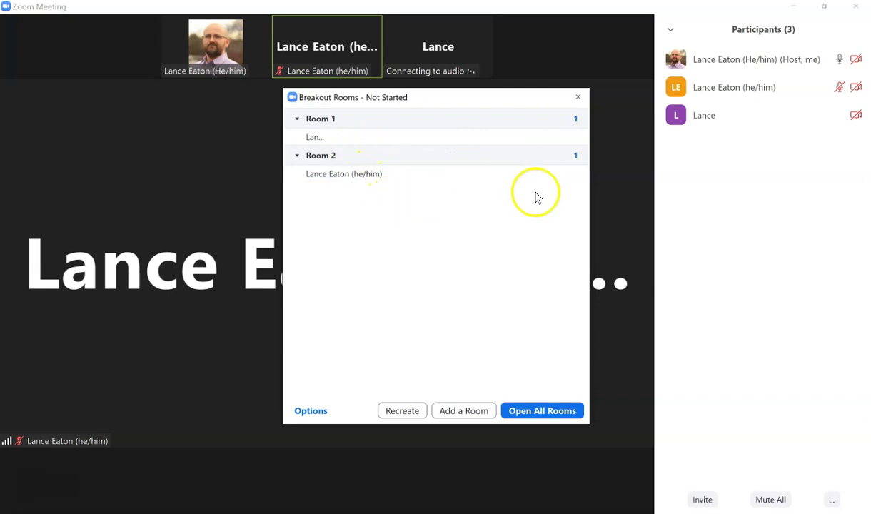
mouse_move(552, 142)
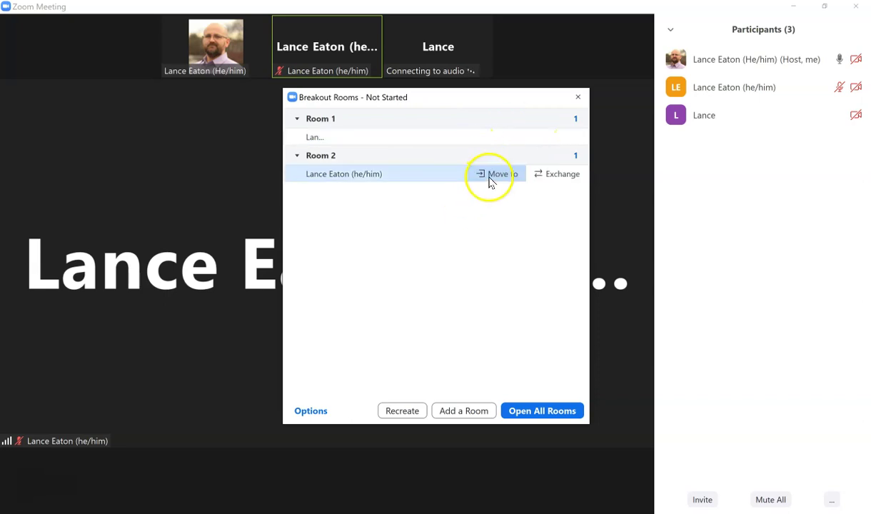
mouse_move(493, 138)
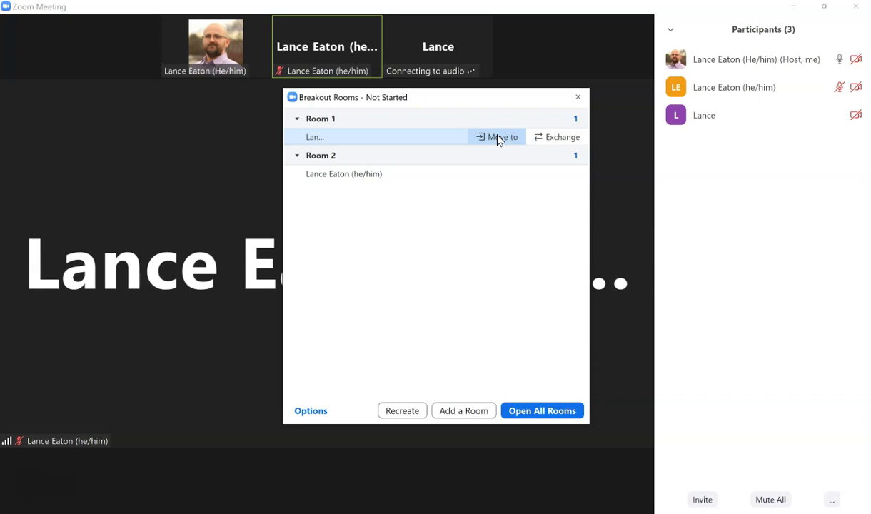
left_click(497, 138)
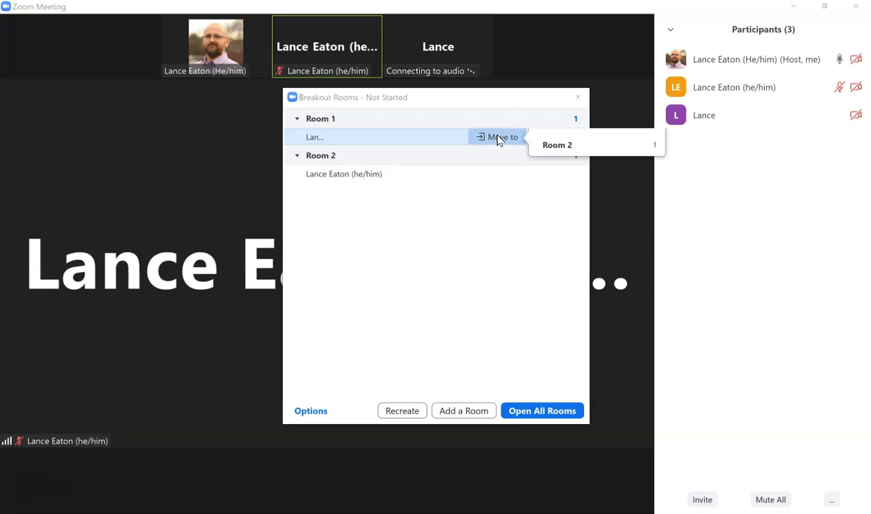
left_click(574, 146)
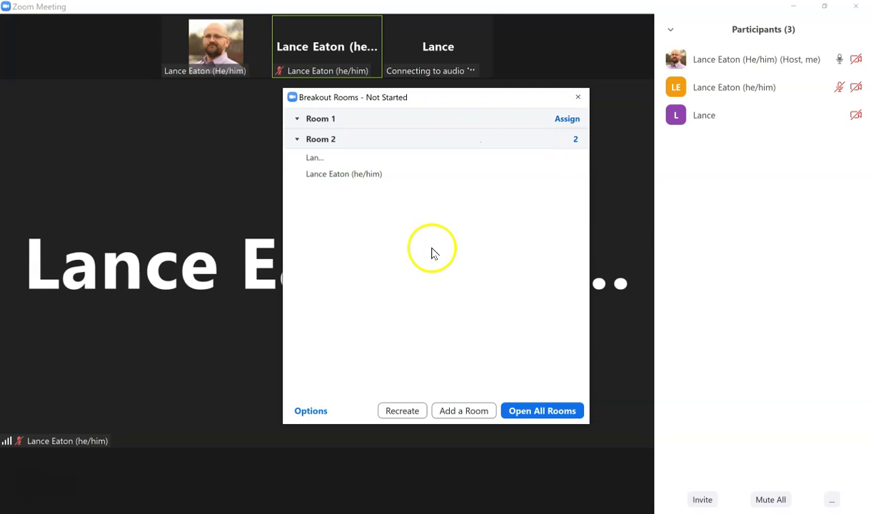
Move the second participant listed in Room 2 into the empty Room 1
mouse_move(337, 176)
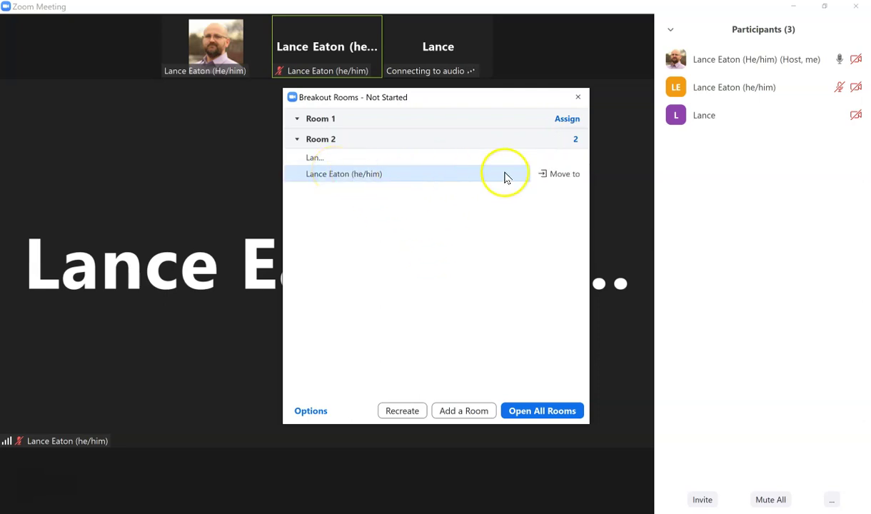
left_click(562, 177)
left_click(619, 175)
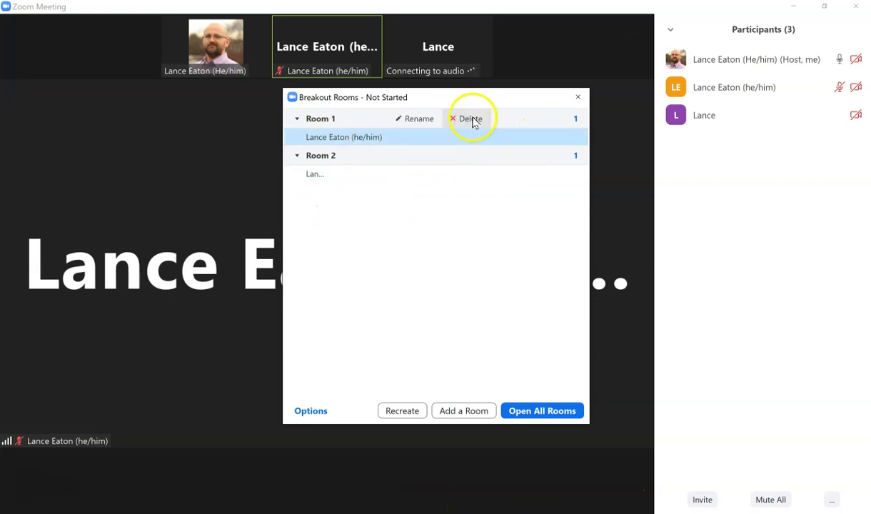
Rename Room 1 as "Entreprenuership" and Room 2 as "Education"
left_click(414, 119)
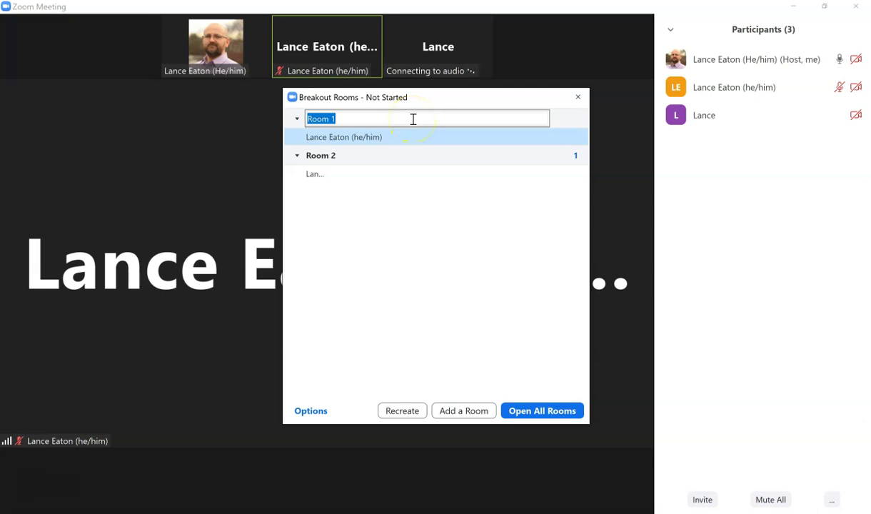
type("Entreprenuership")
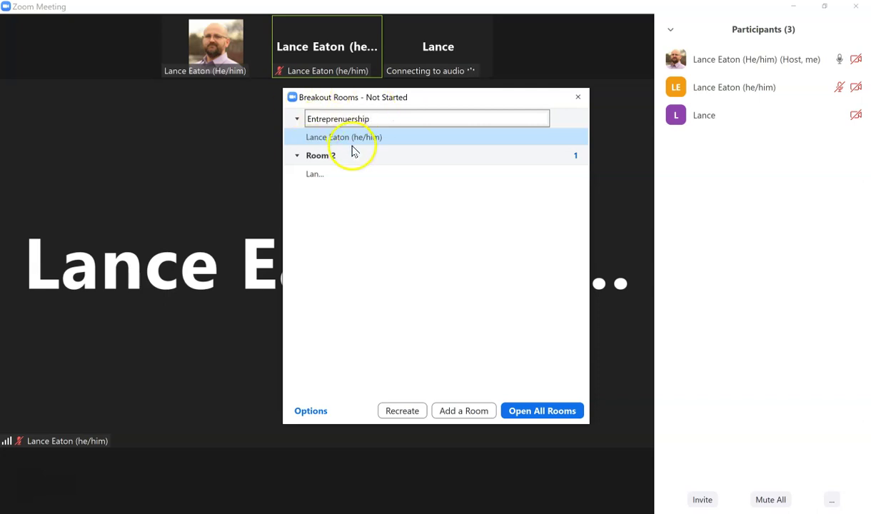
key("Return")
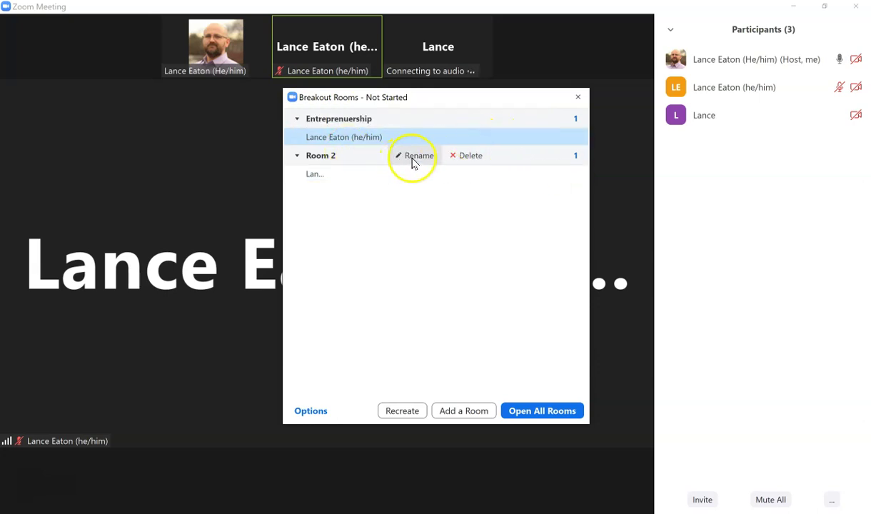
left_click(413, 156)
type("Education")
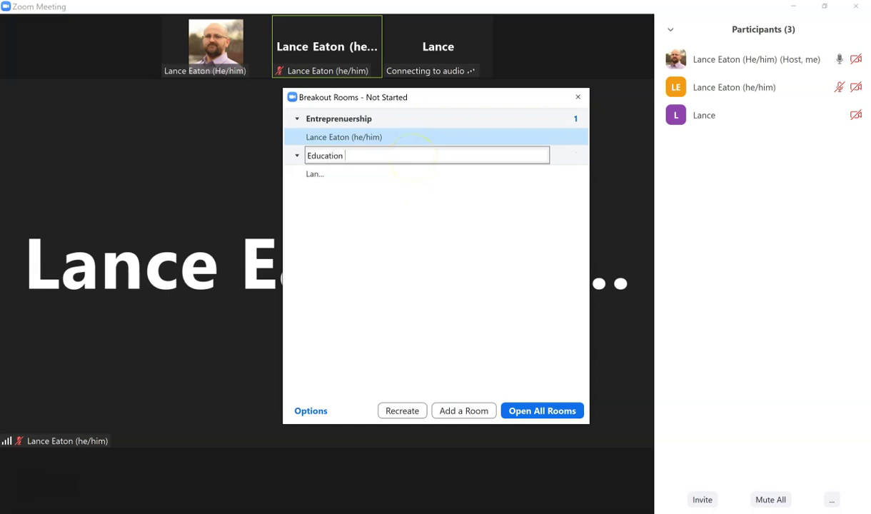
key("Return")
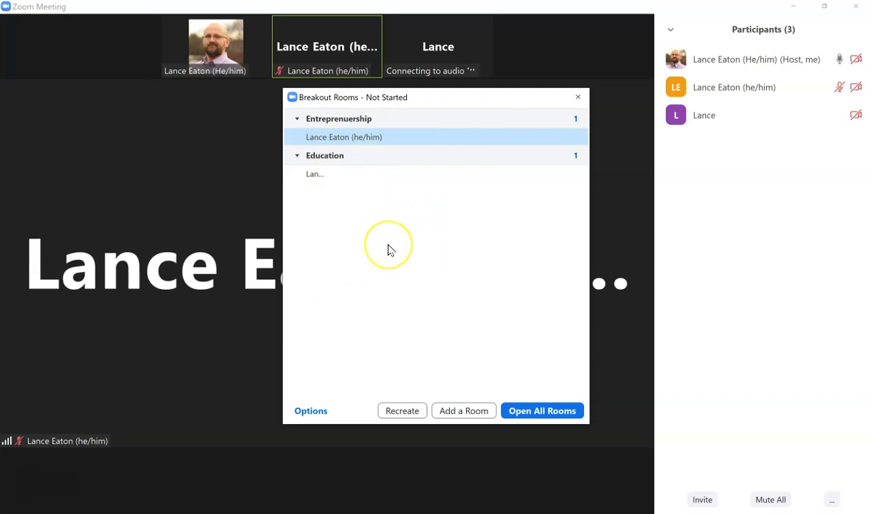
Set the breakout rooms to close automatically after 20 minutes and enable the notification for when the time is up
left_click(318, 415)
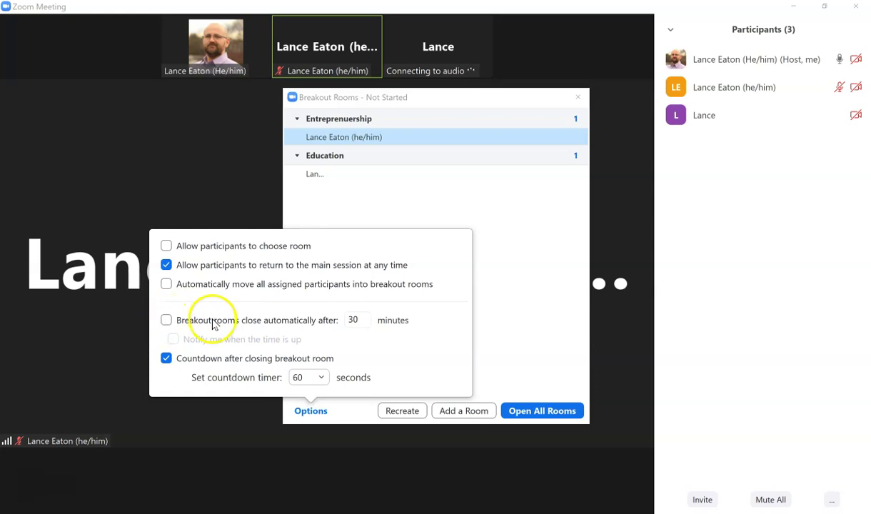
left_click(165, 321)
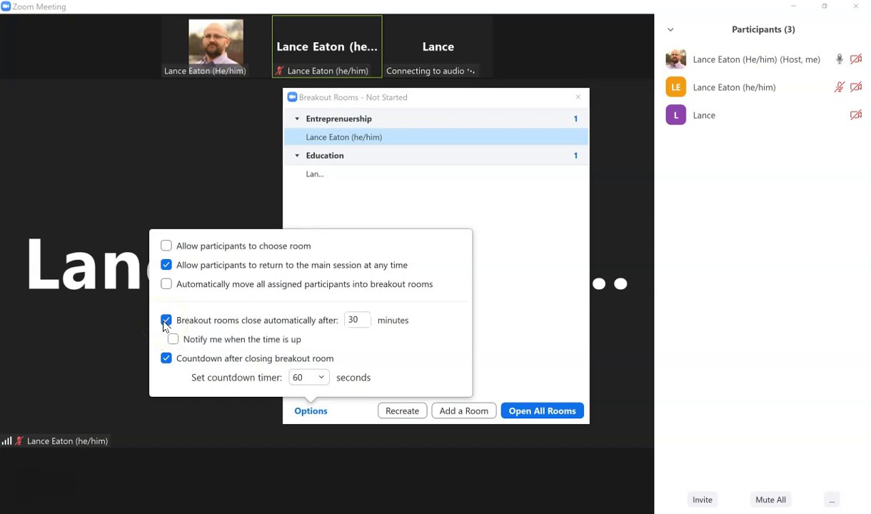
double_click(355, 320)
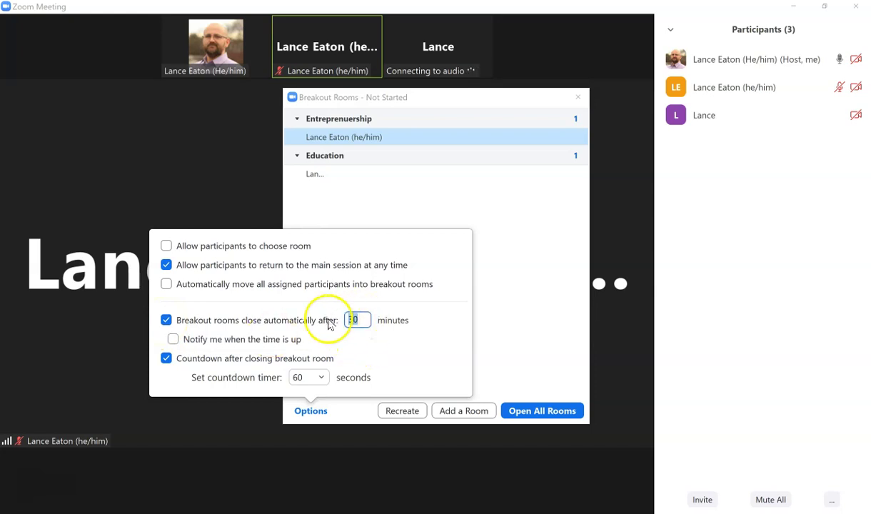
type("20")
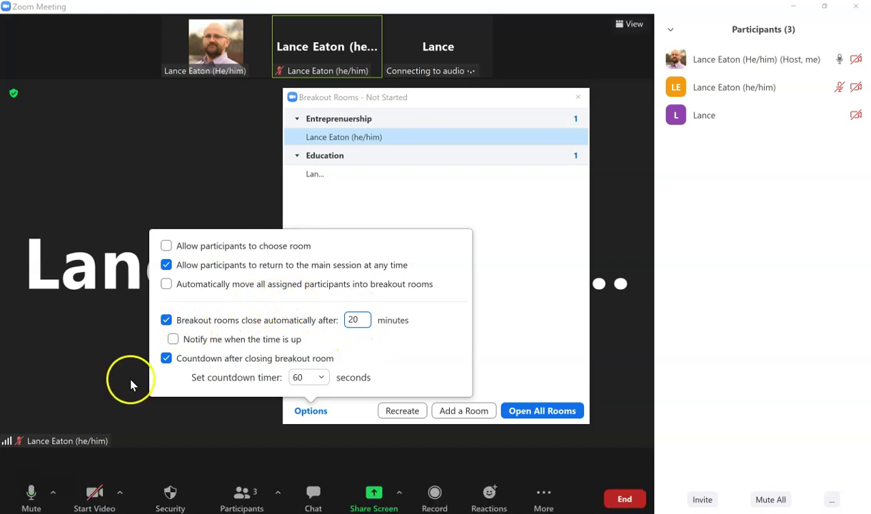
left_click(173, 340)
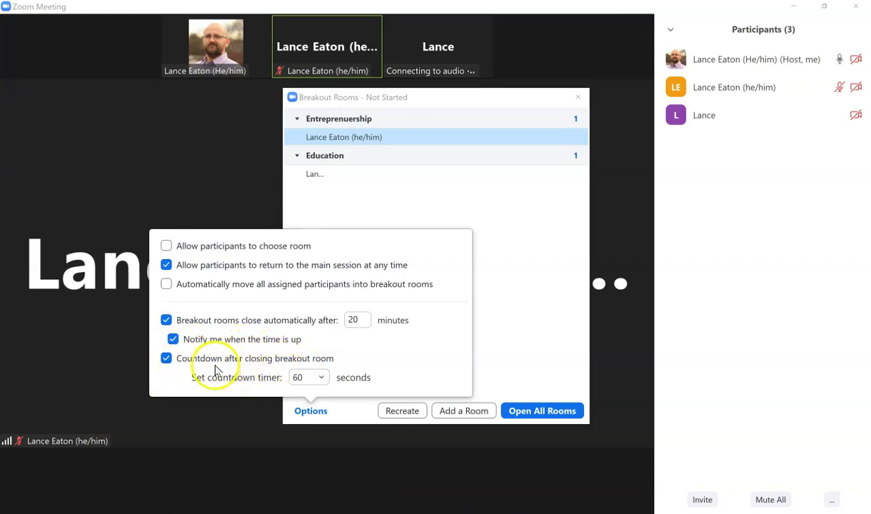
left_click(327, 378)
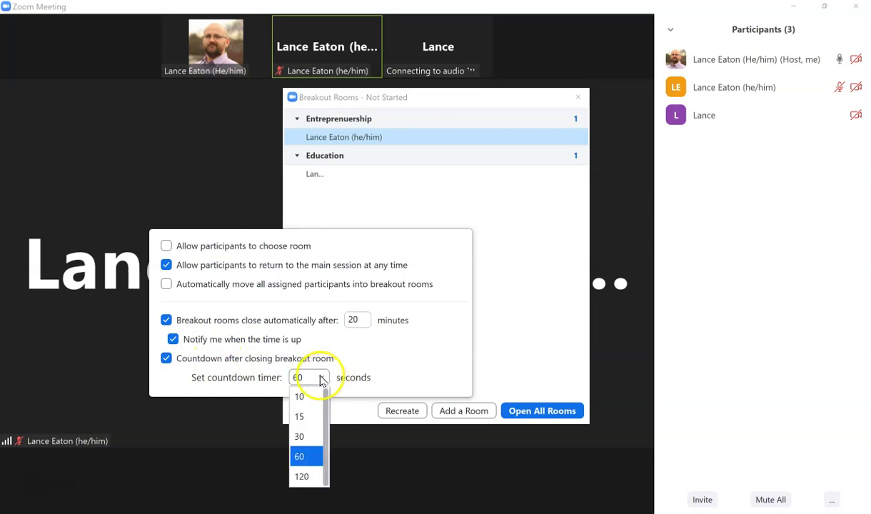
left_click(228, 342)
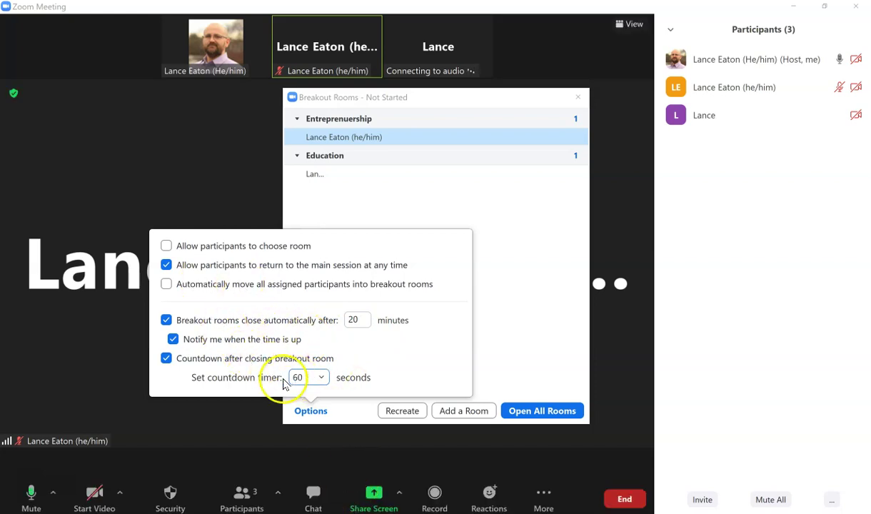
left_click(530, 366)
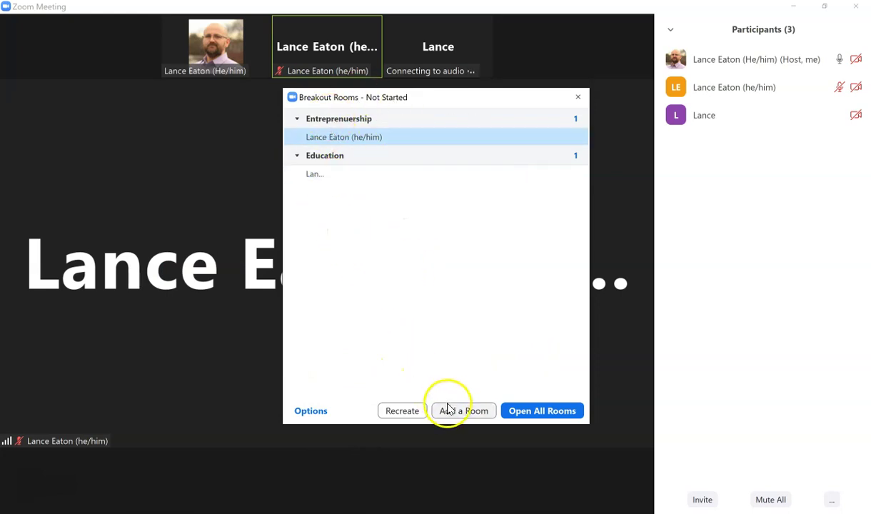
Recreate the 2 breakout rooms with automatic assignment and open all of them
left_click(402, 411)
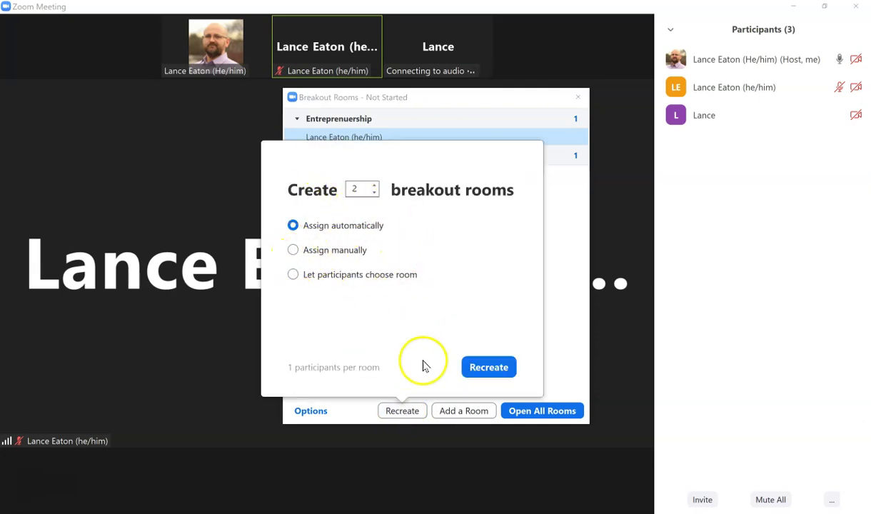
left_click(482, 372)
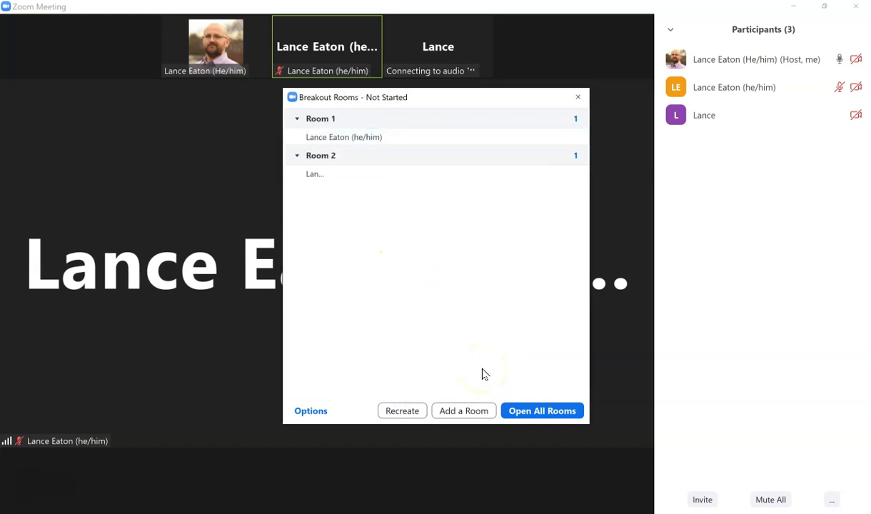
left_click(531, 413)
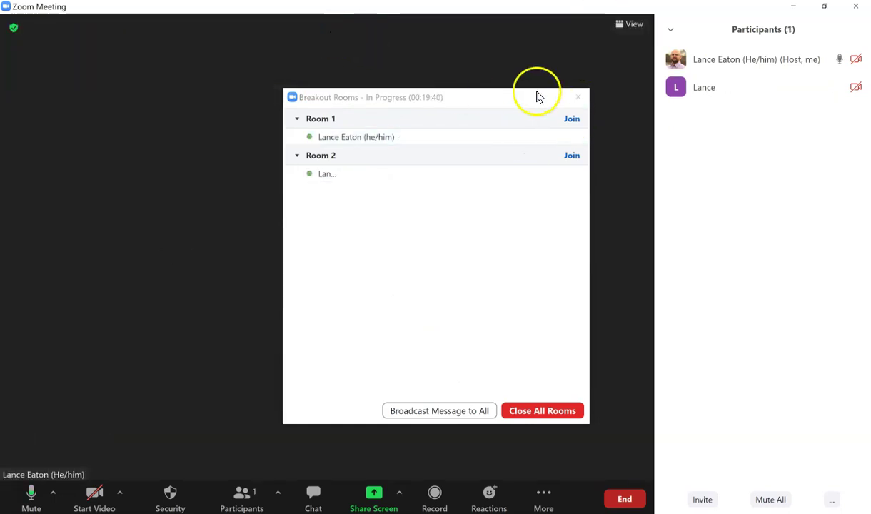
Broadcast the message "hey, don't forge to introduce yourselves when you first speak!" to all breakout rooms
left_click_drag(515, 100, 779, 143)
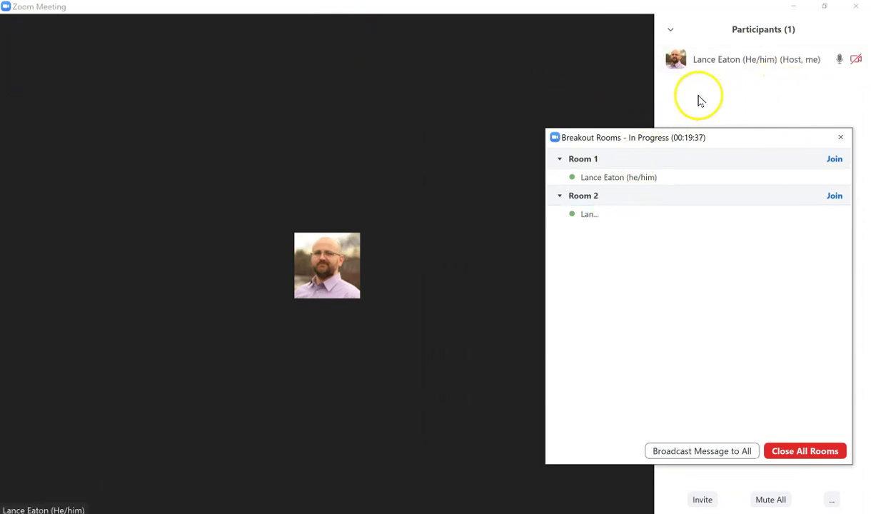
left_click_drag(703, 146, 467, 109)
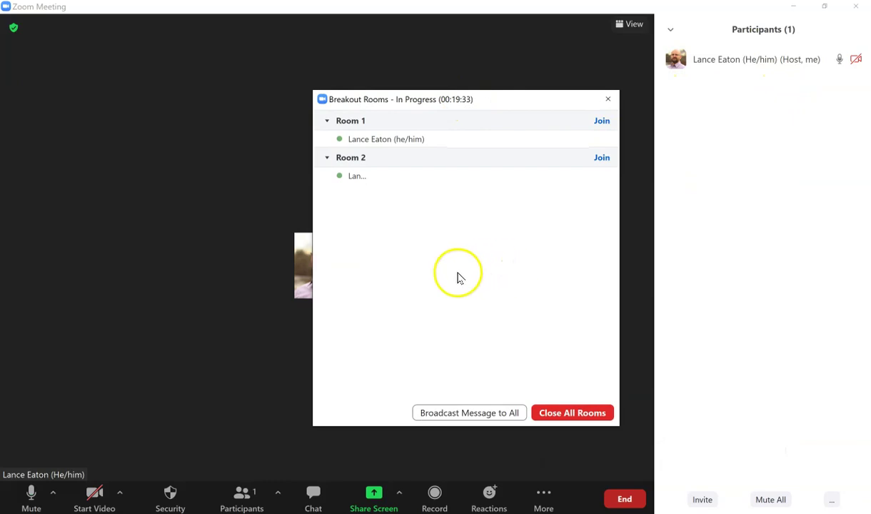
left_click(462, 419)
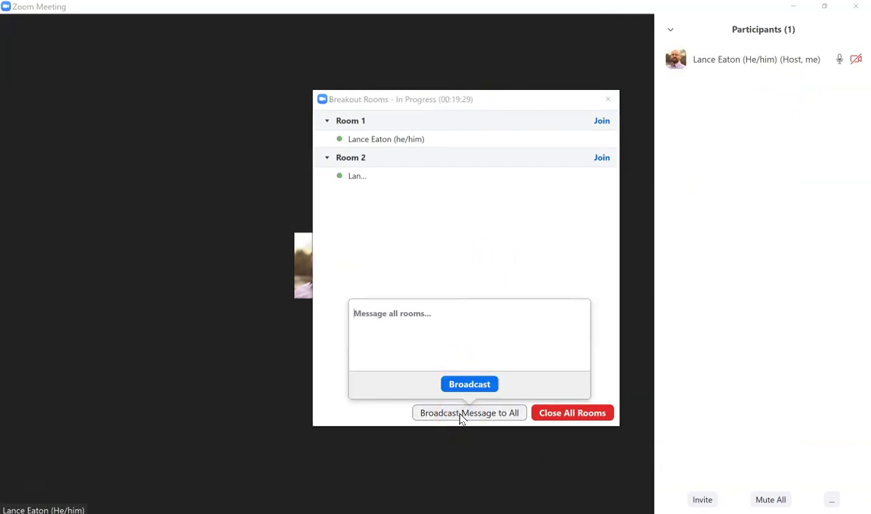
type("hey, don't forge to in")
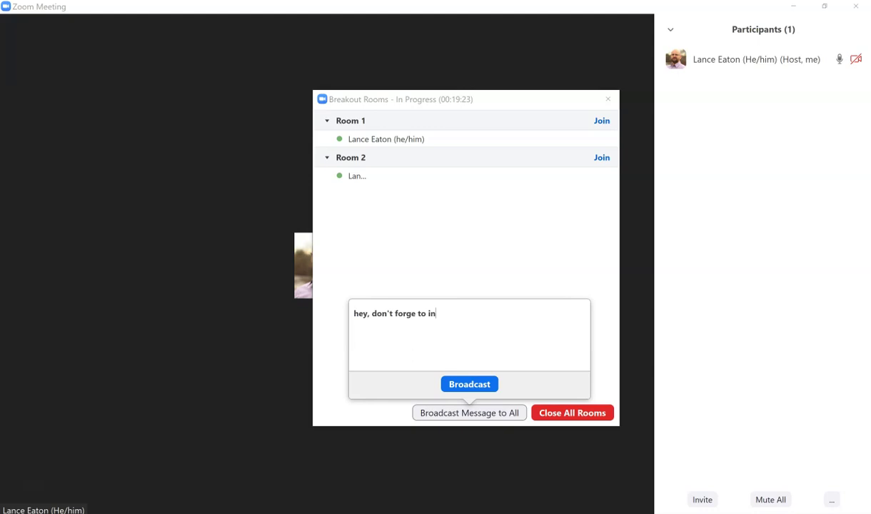
type("troduce yourselves when")
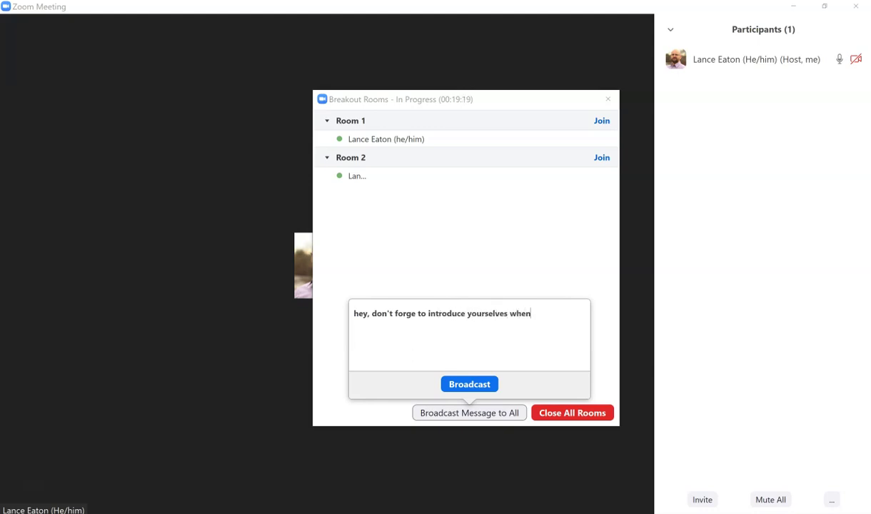
type(" you first speak!")
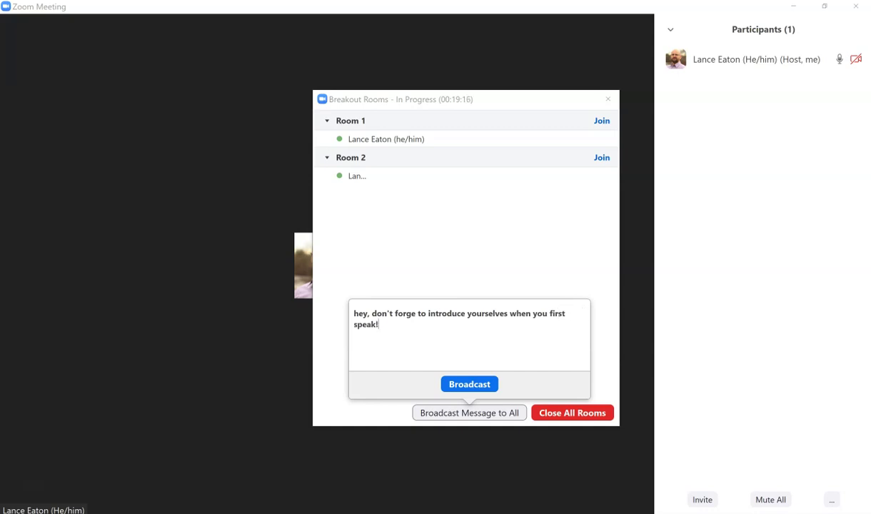
left_click(460, 386)
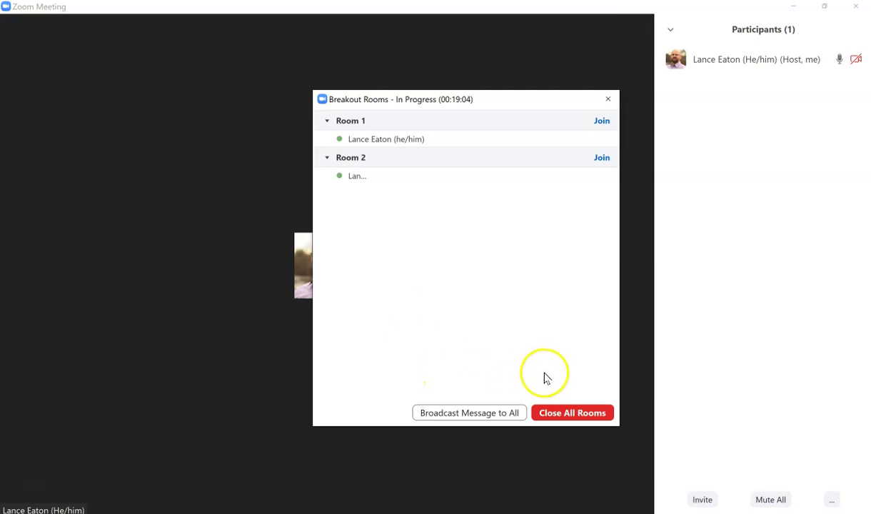
Close all running breakout rooms to bring the participants back, and dismiss the breakout rooms window
left_click(568, 414)
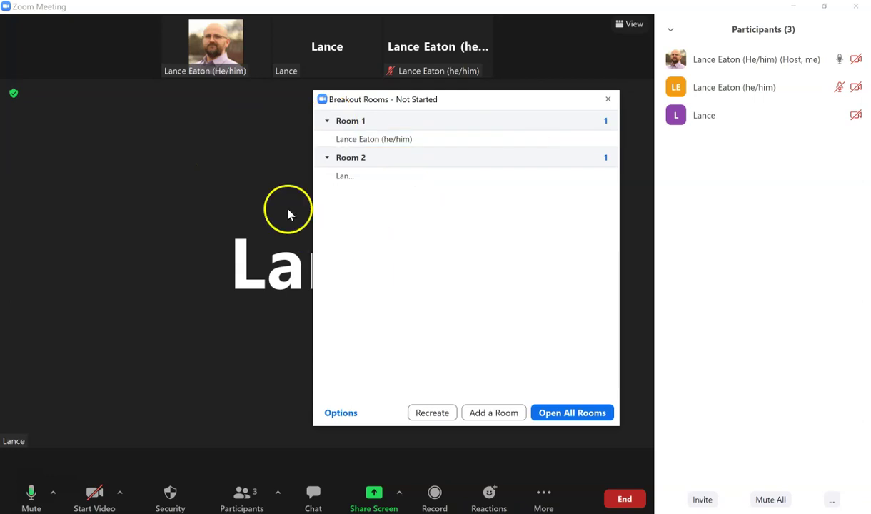
left_click(609, 99)
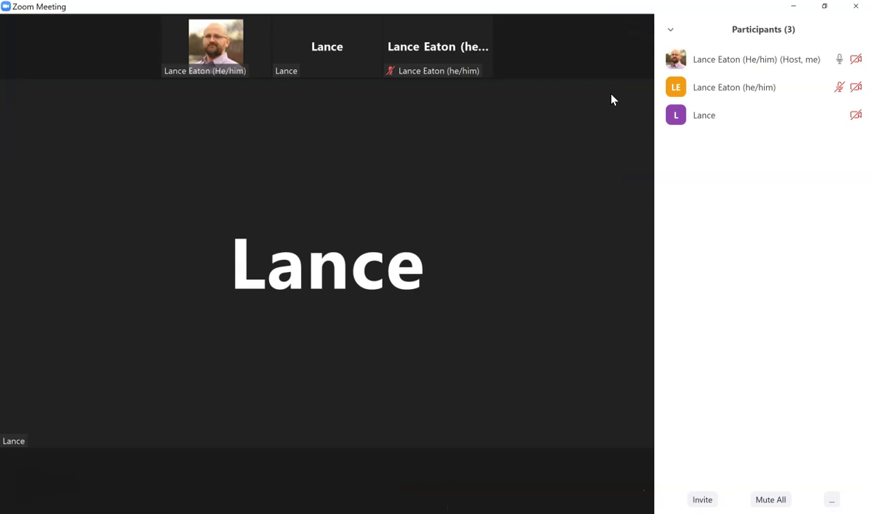
Reopen the breakout rooms window, review the assignment options for recreating the rooms, and close it
mouse_move(447, 261)
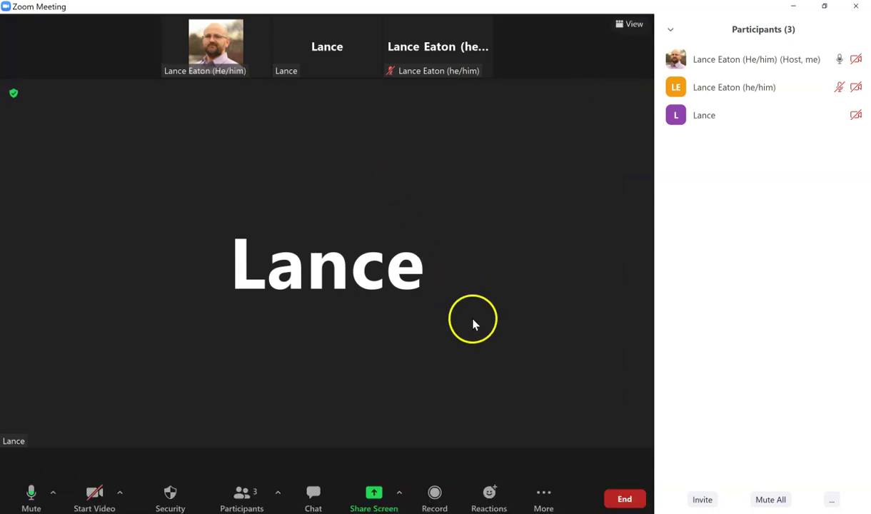
left_click(550, 503)
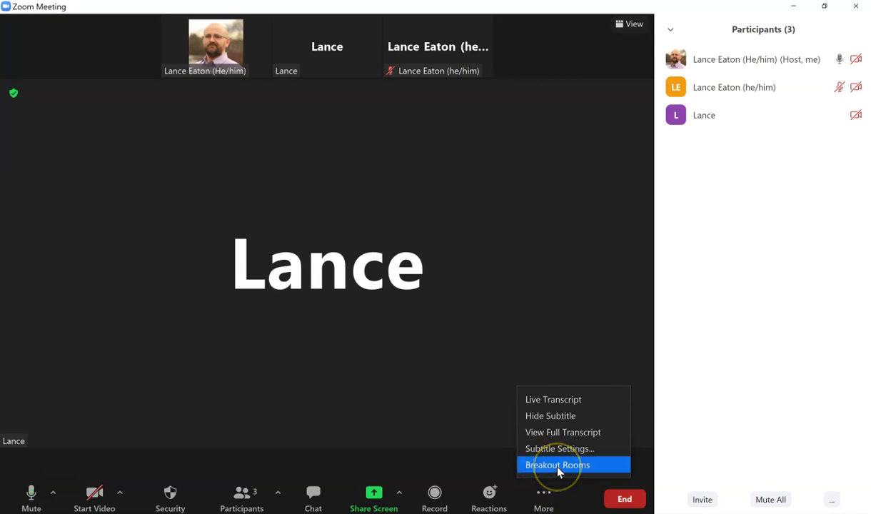
left_click(558, 466)
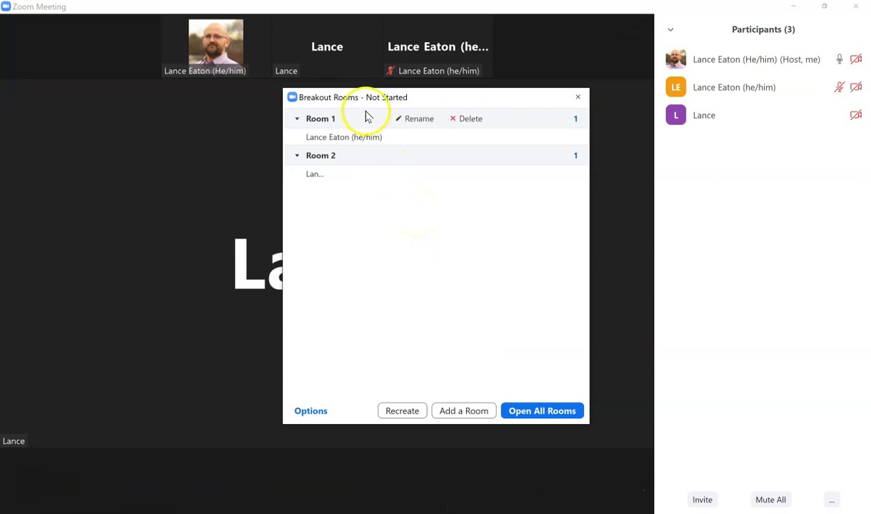
left_click(400, 411)
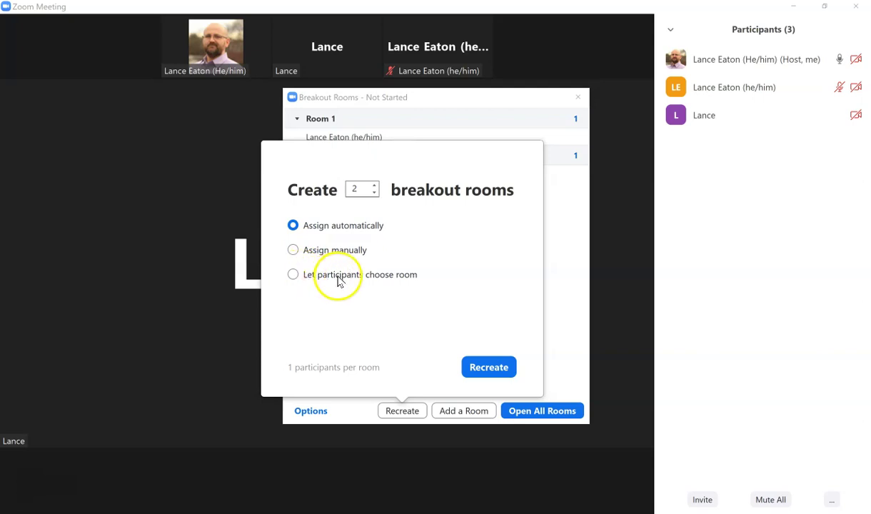
left_click(560, 343)
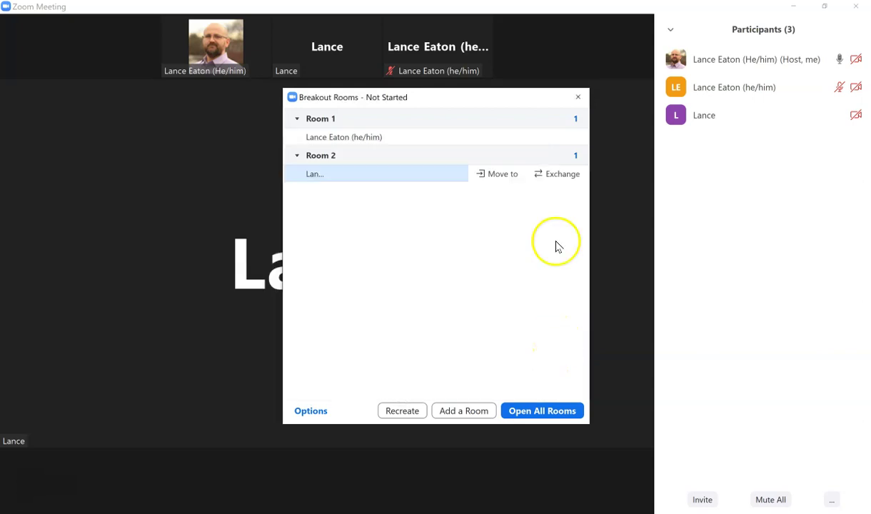
left_click(578, 98)
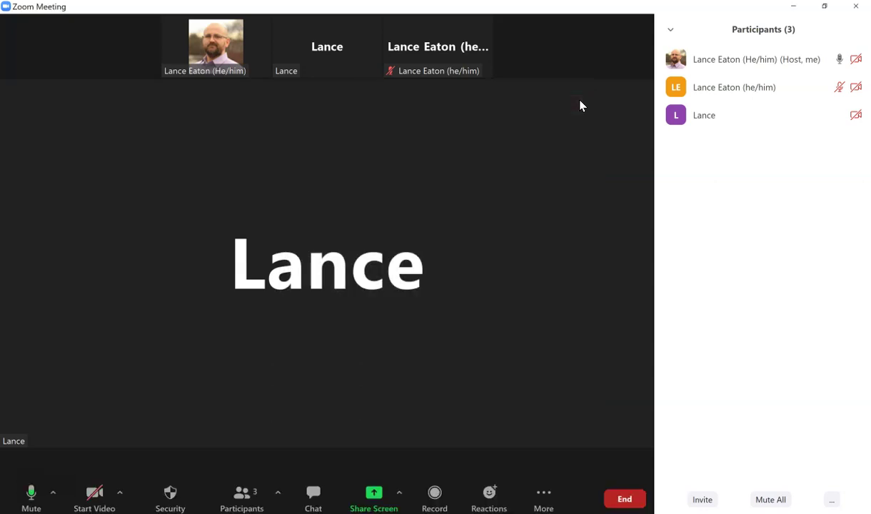